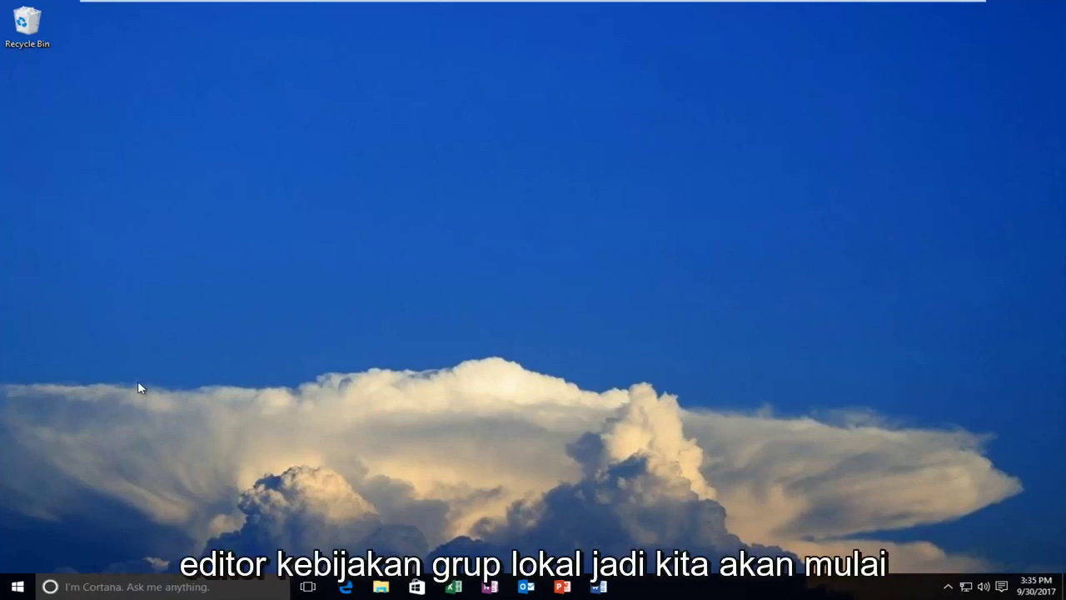
Search Start for 'local group polic', dismiss the OneDrive update prompt, then search 'group' instead
click(12, 590)
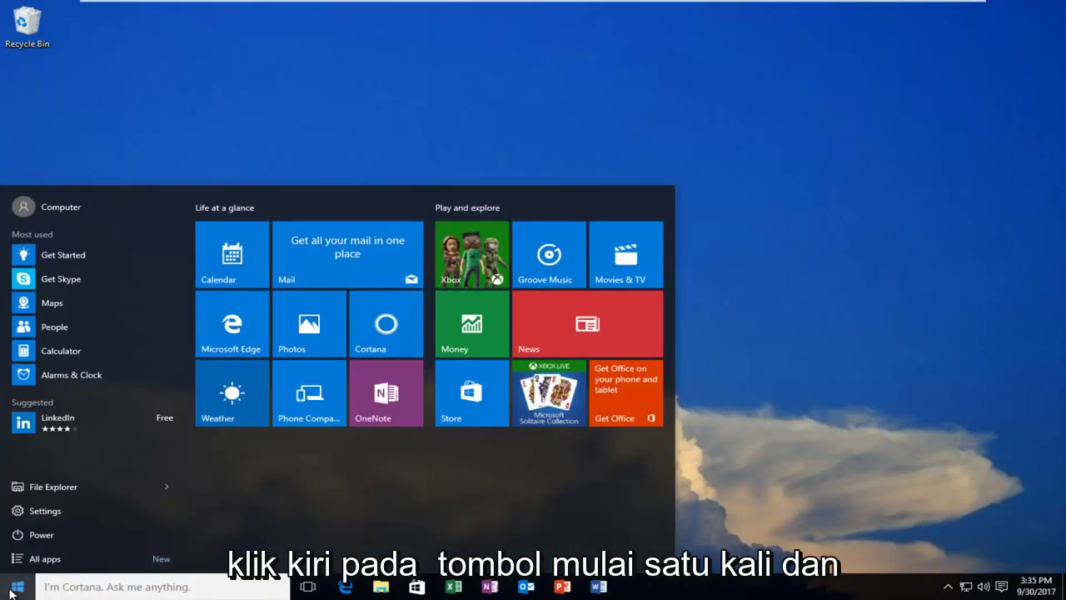
text(lo)
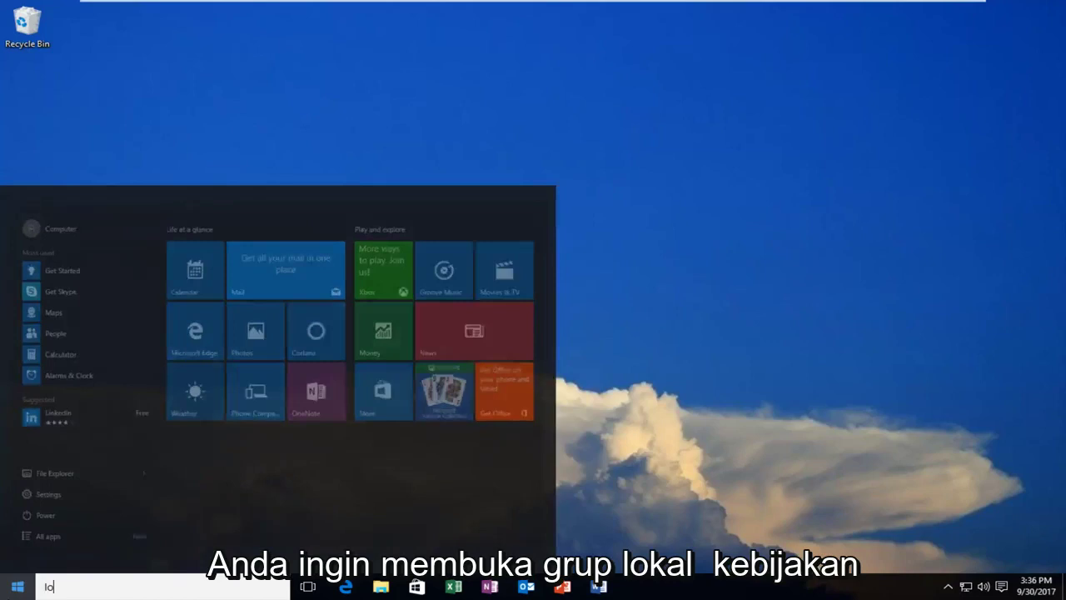
text(cal group )
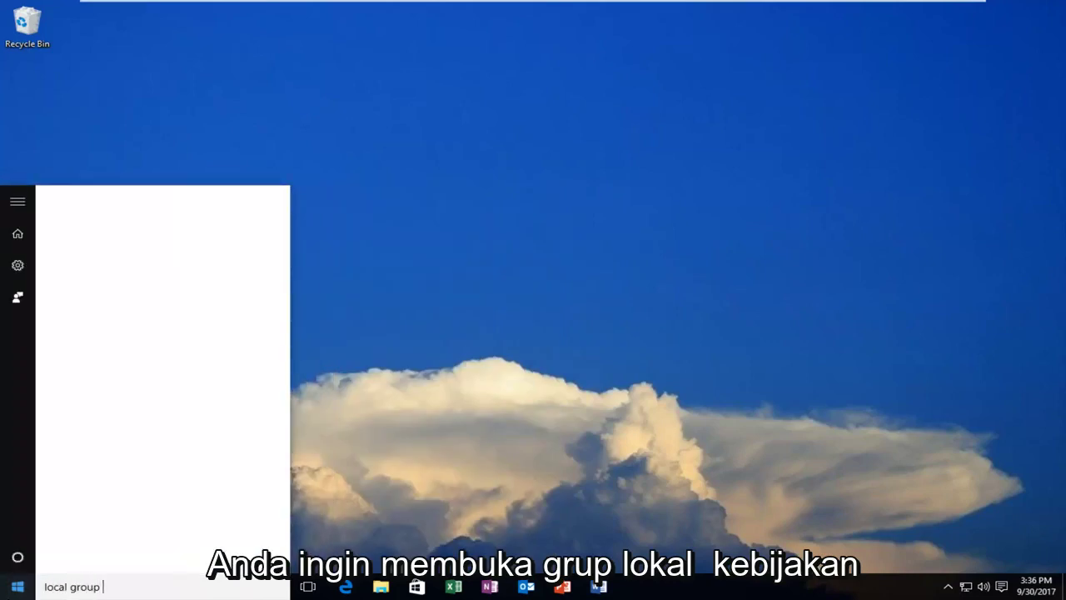
text(policy)
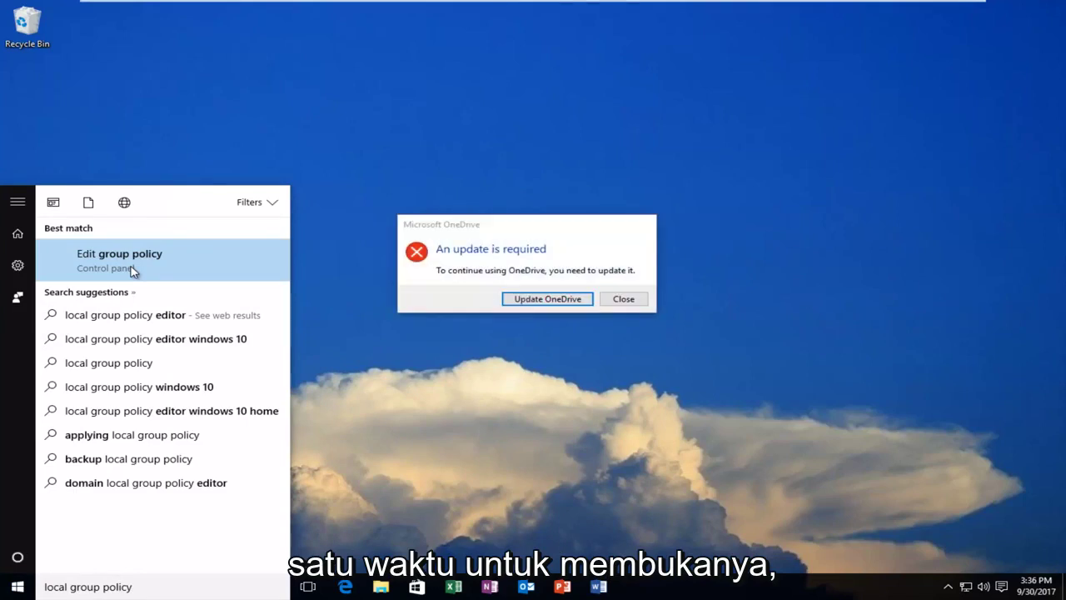
click(508, 263)
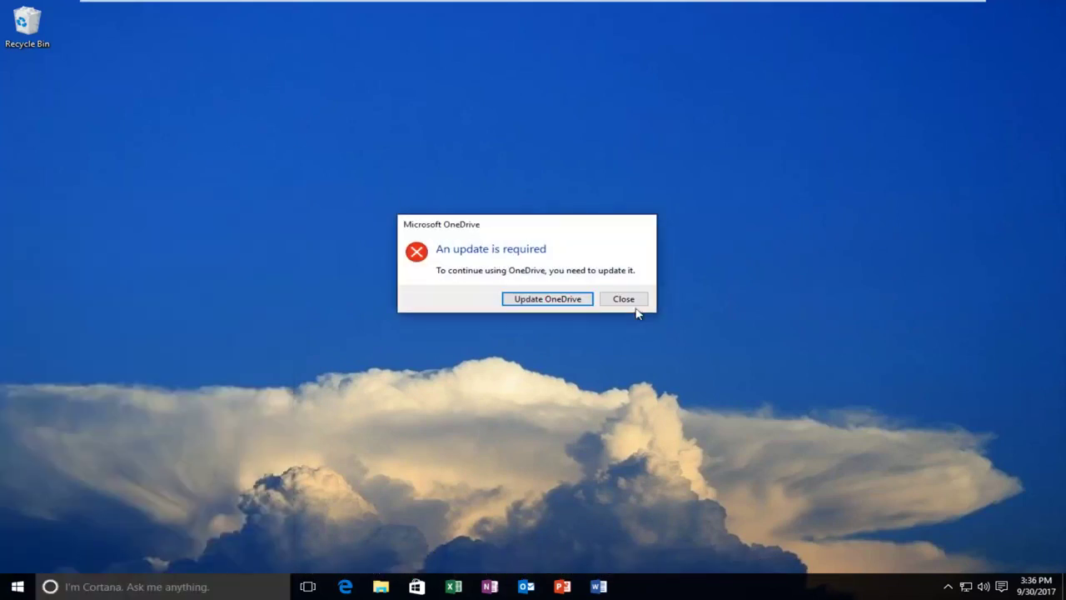
click(632, 299)
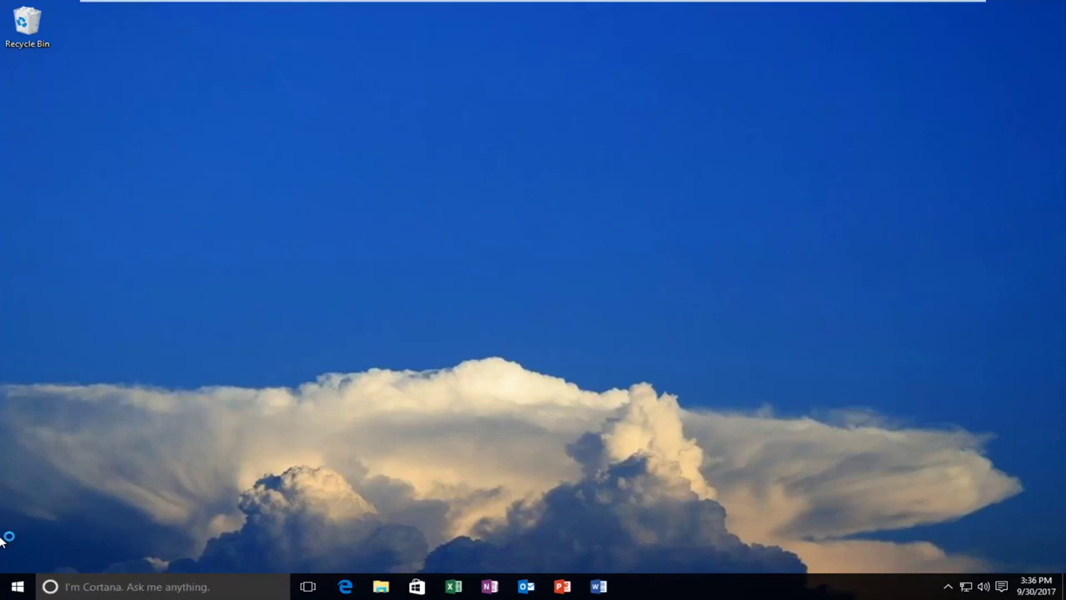
key(super)
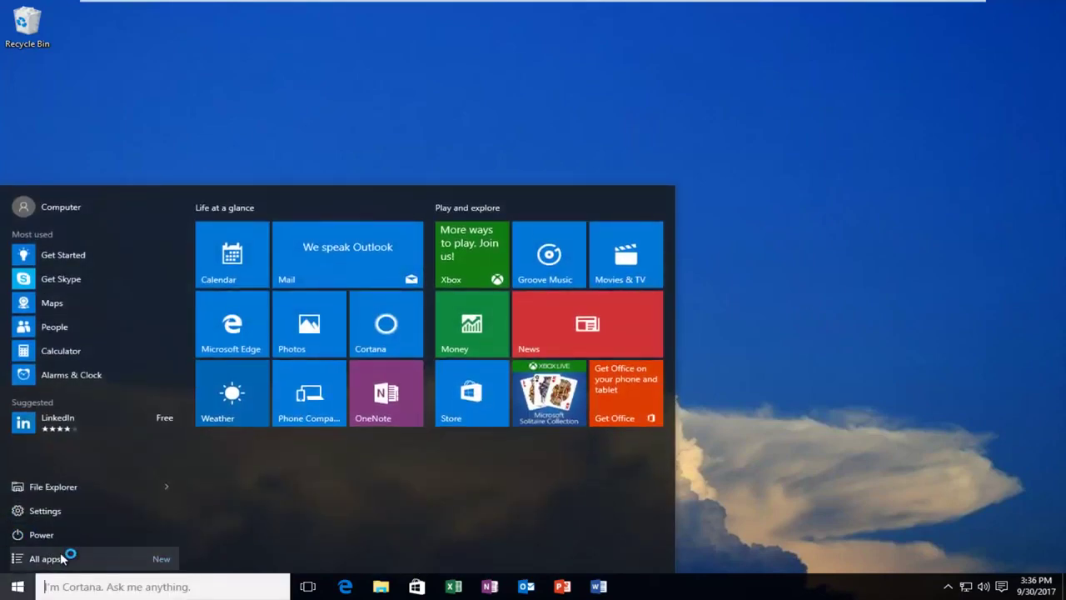
text(group)
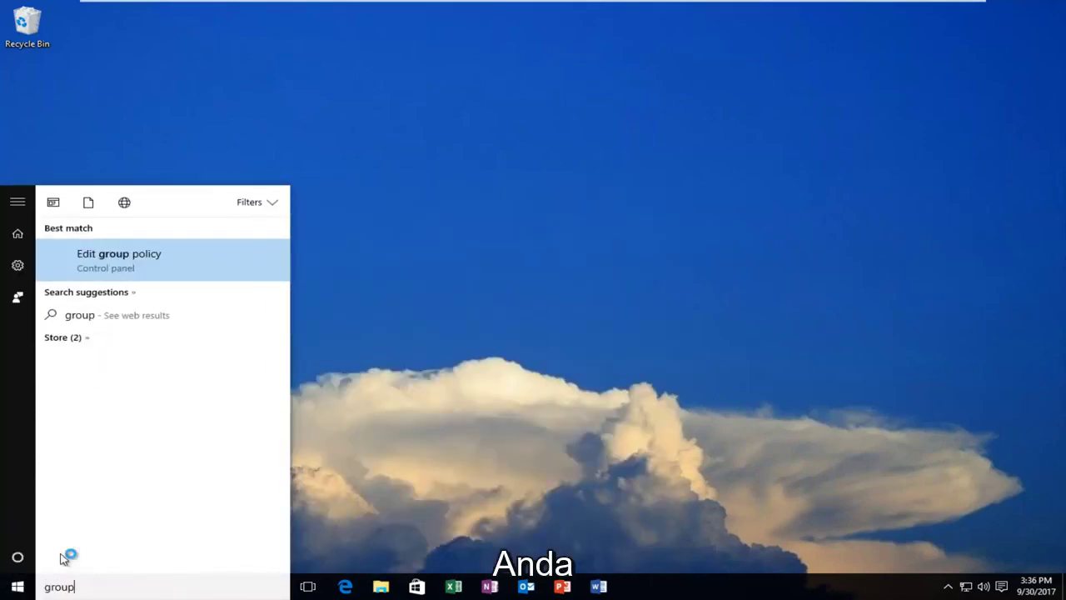
Launch Edit group policy, close the duplicate editor window, and enlarge the window and tree pane
click(122, 265)
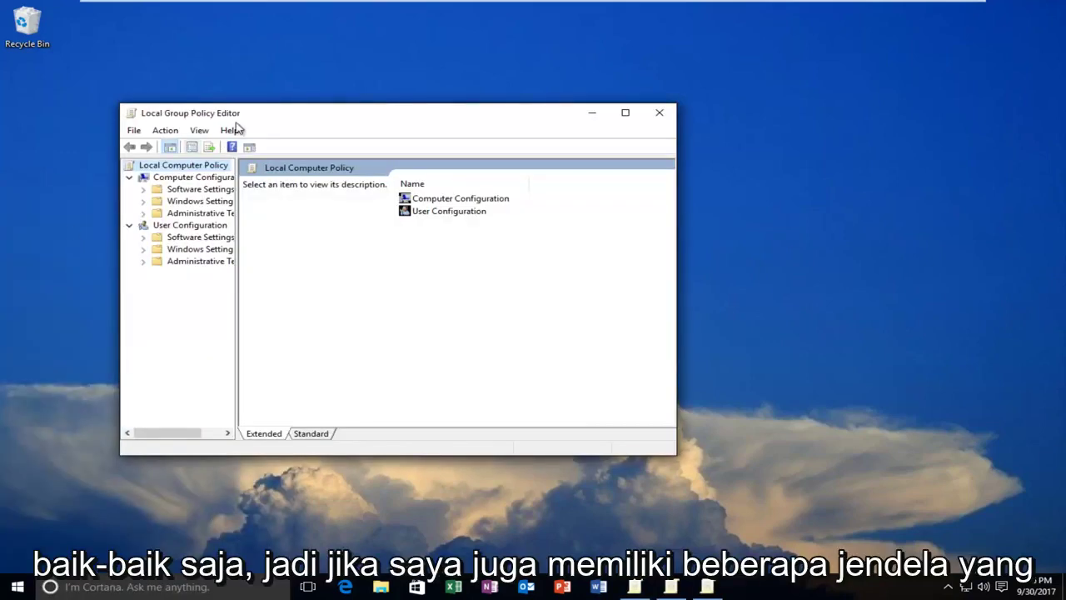
click(673, 158)
drag(530, 79, 487, 68)
click(628, 125)
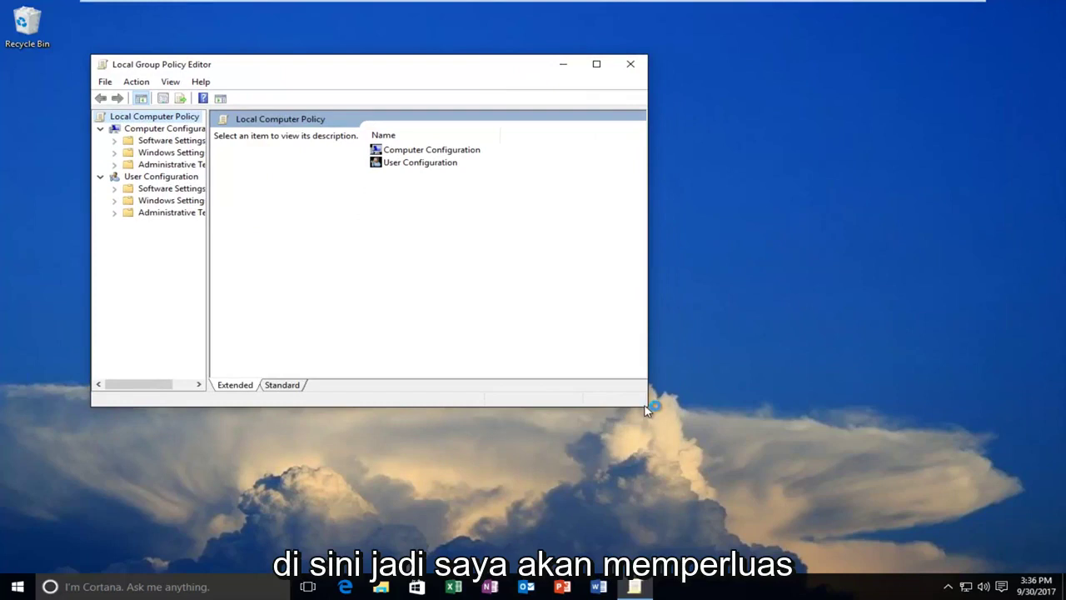
drag(647, 408, 976, 539)
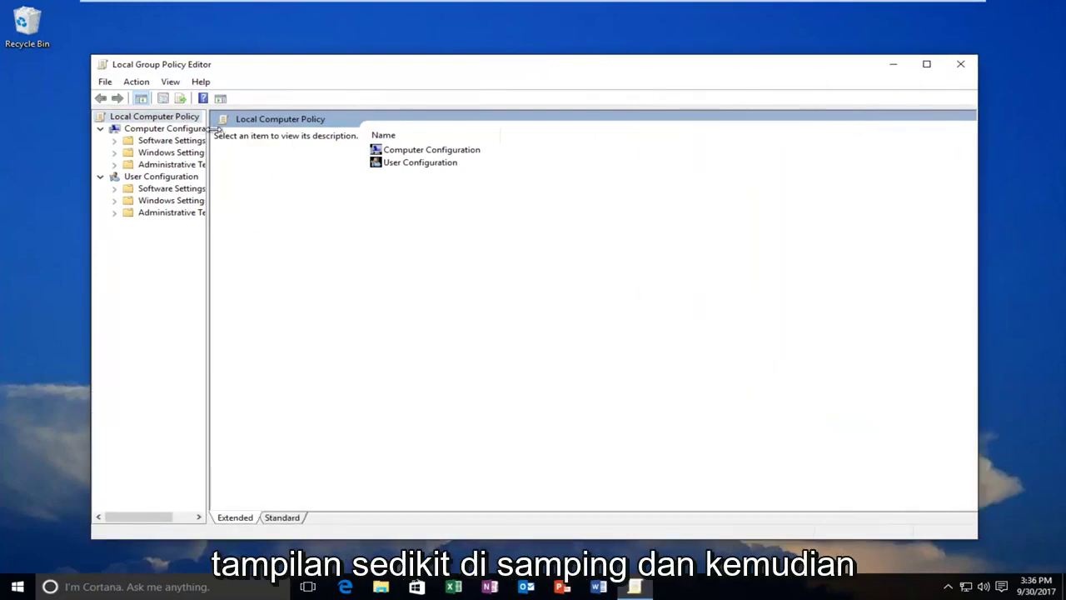
drag(215, 129, 303, 131)
Select User Configuration's Administrative Templates and open the Windows Components folder
click(162, 214)
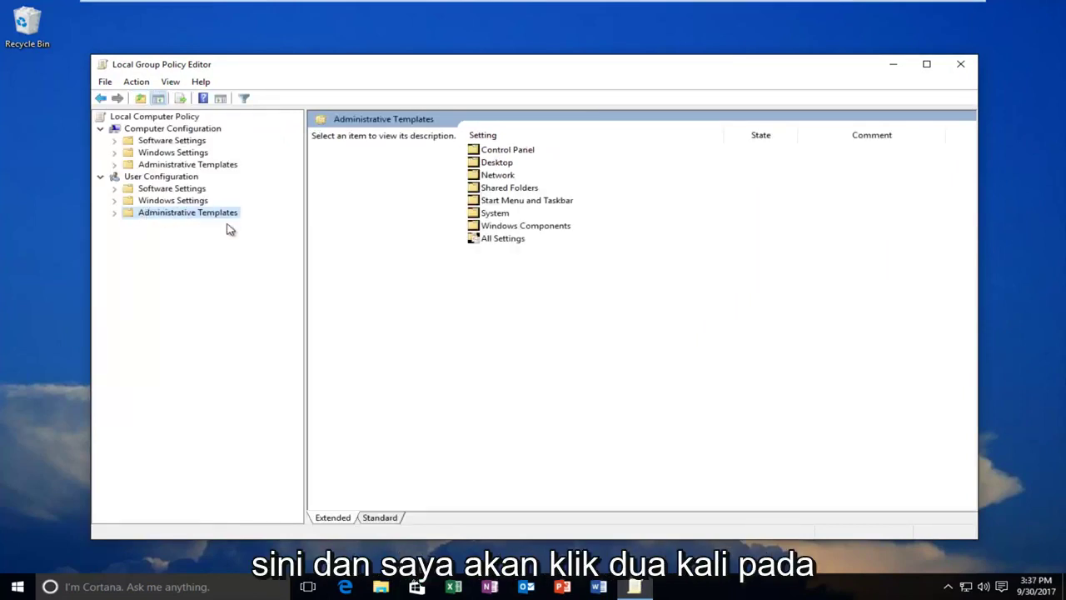
click(518, 227)
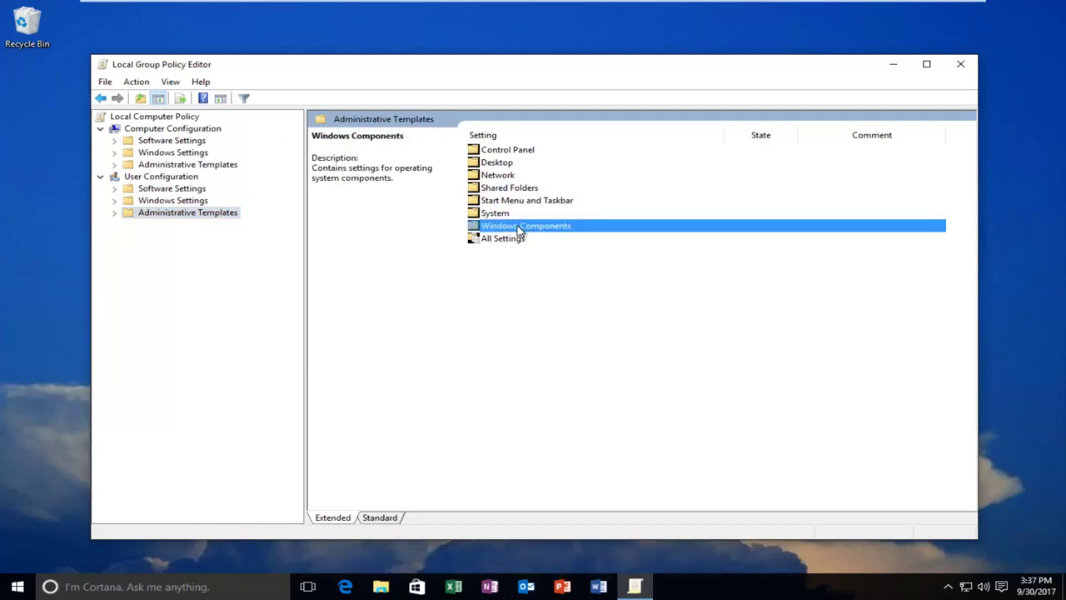
double_click(518, 226)
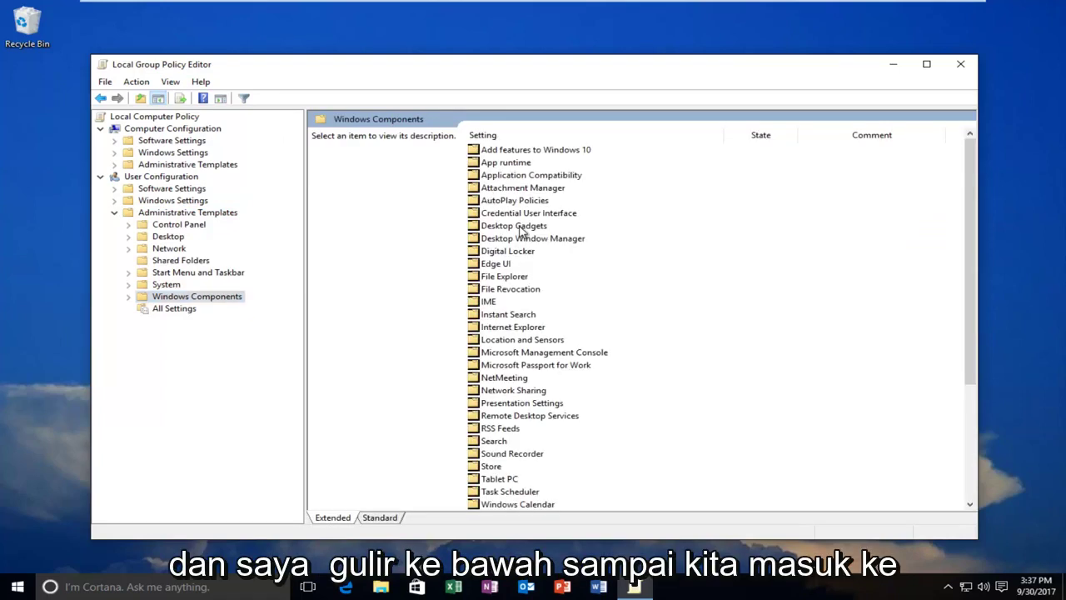
Browse the Windows Components list and select the File Explorer folder
scroll(607, 324, down, 3)
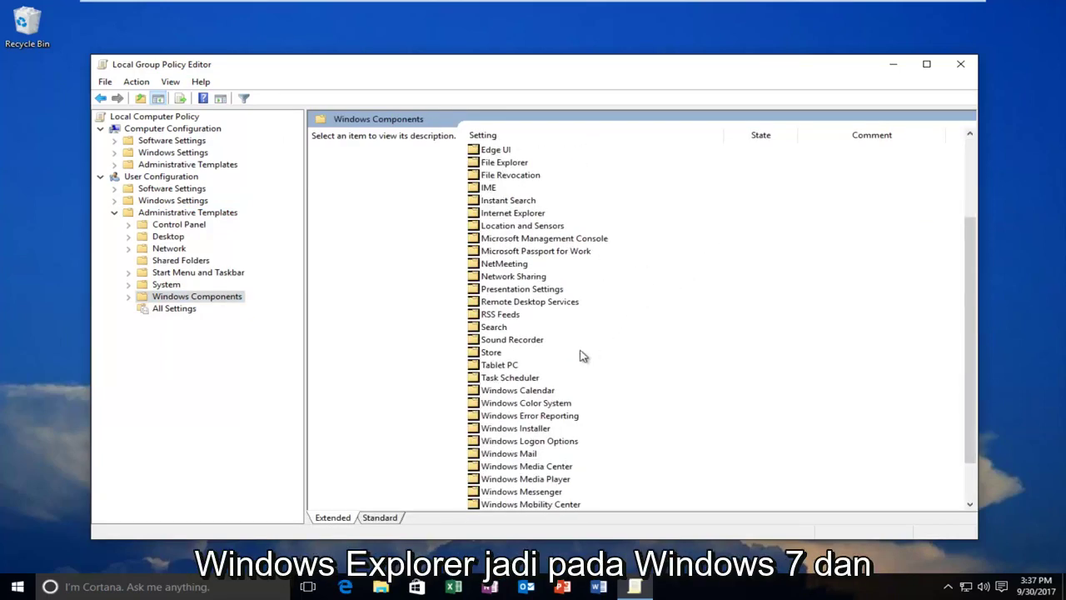
click(520, 369)
scroll(520, 366, down, 2)
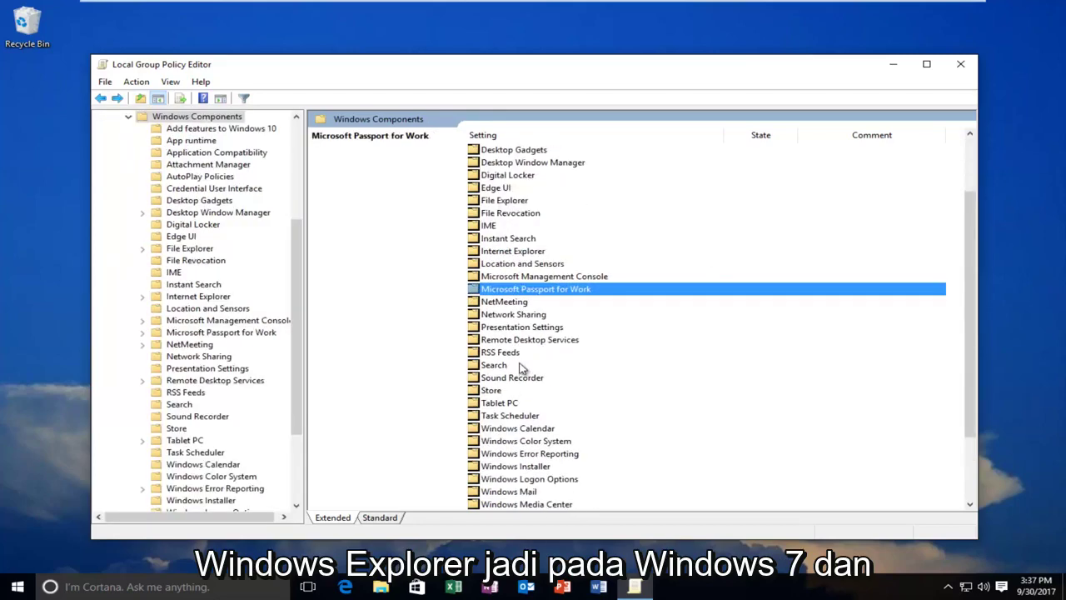
scroll(519, 358, up, 2)
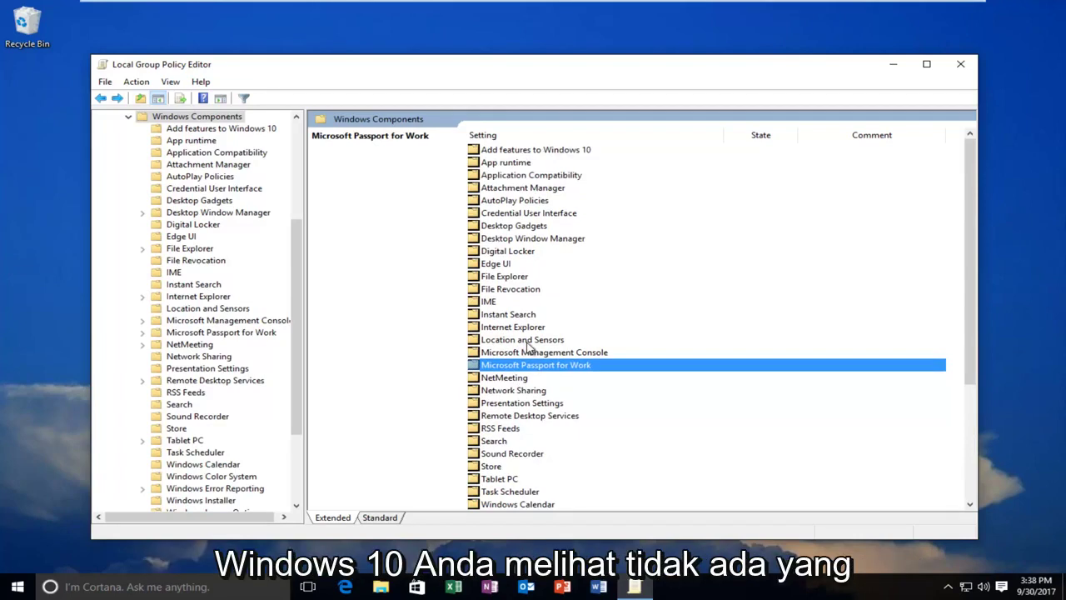
scroll(528, 358, down, 5)
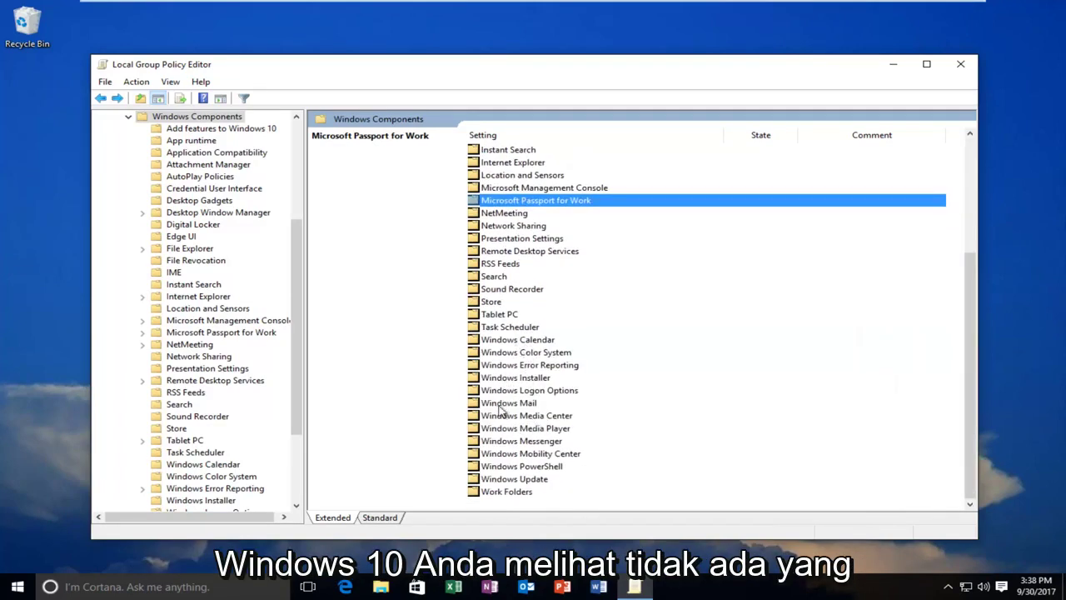
click(519, 366)
scroll(519, 365, up, 5)
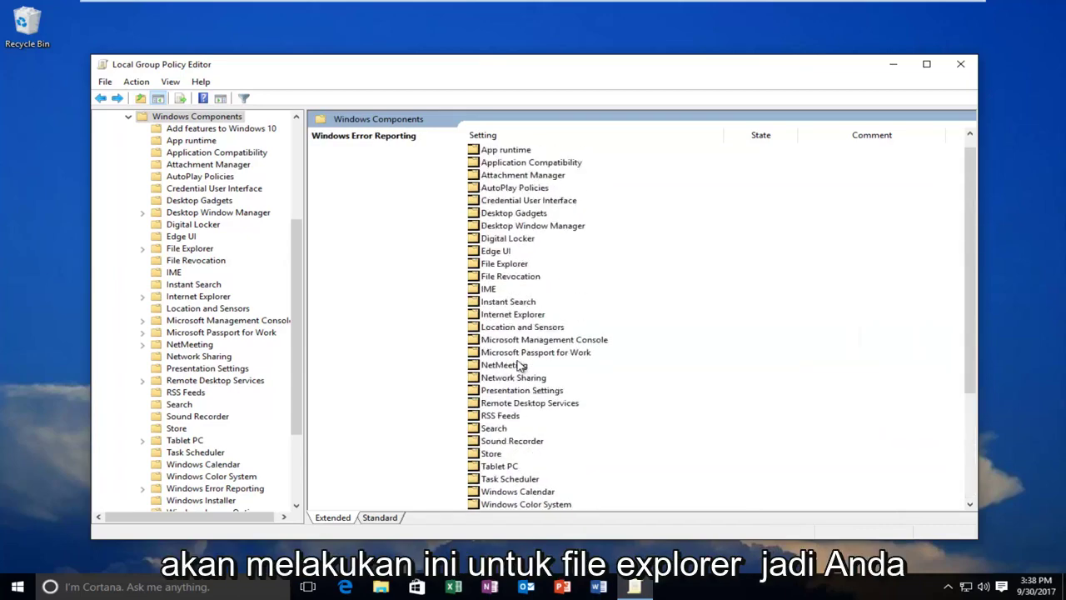
click(496, 278)
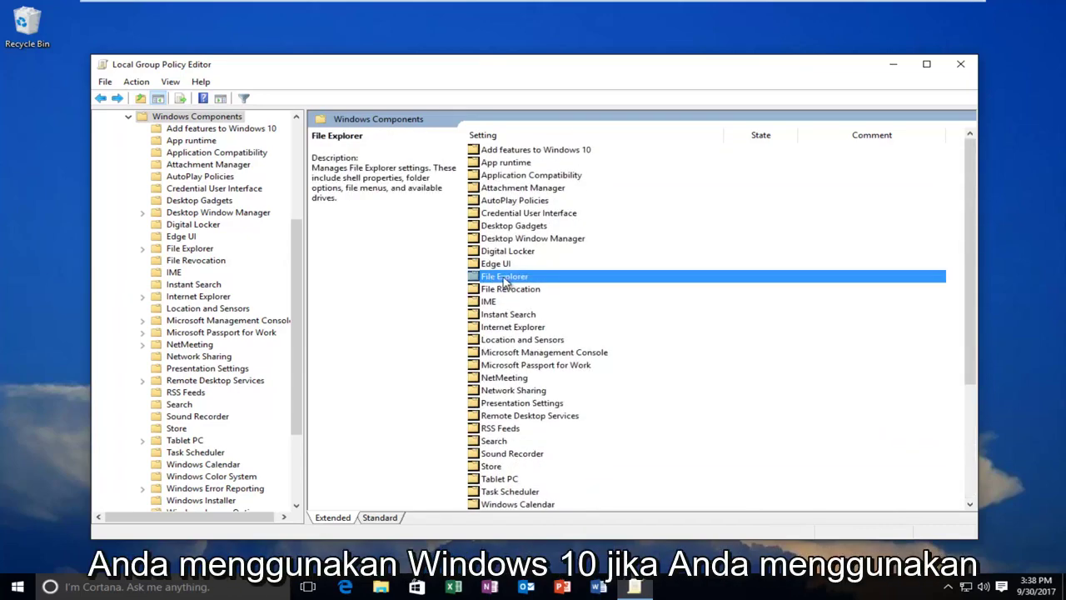
scroll(506, 283, down, 5)
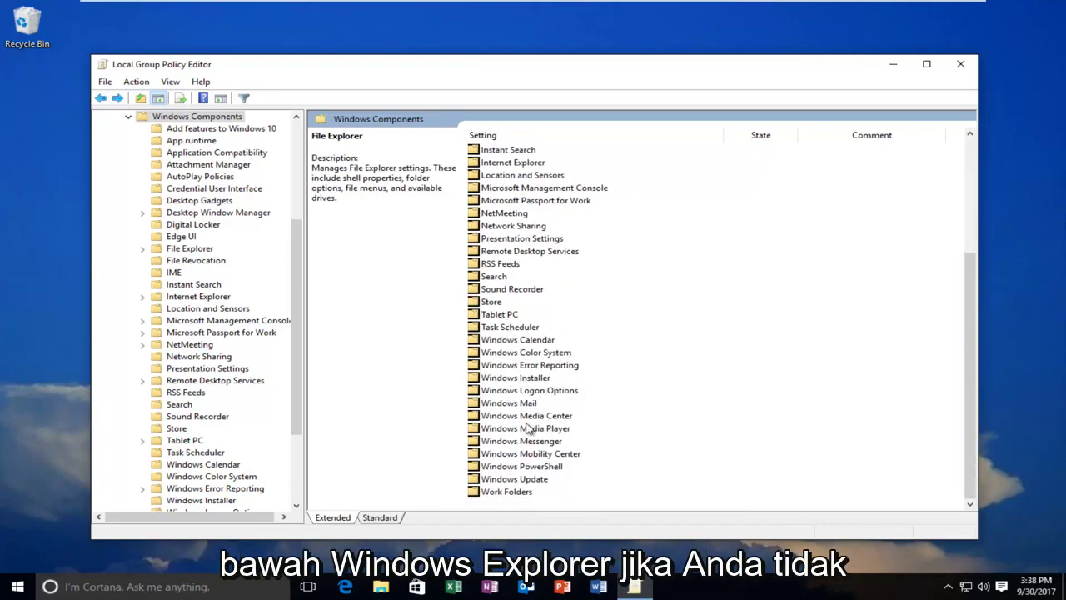
scroll(542, 424, up, 2)
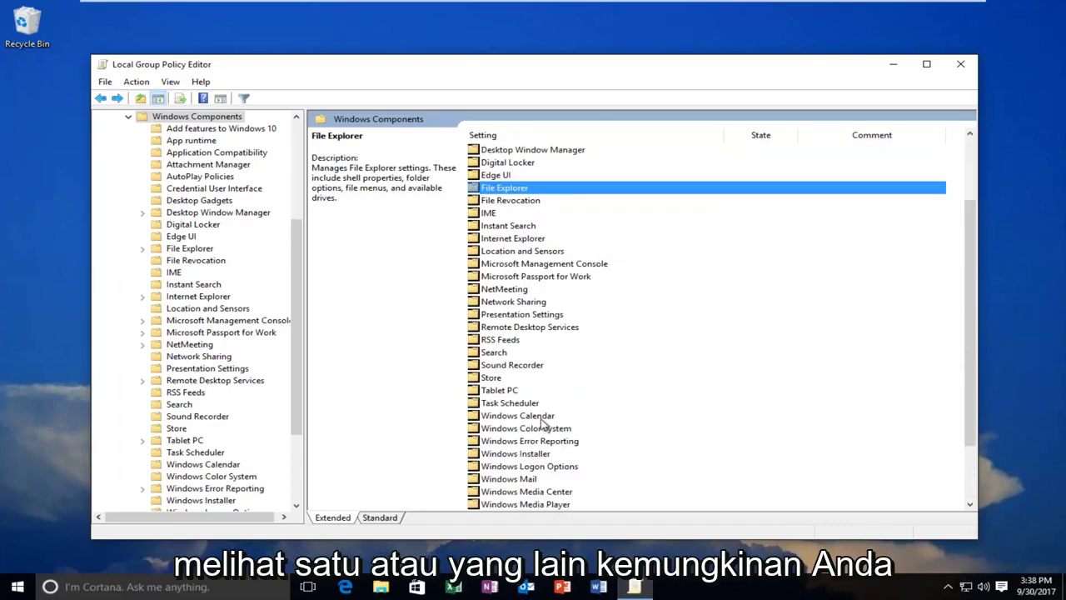
Open File Explorer's policies and open 'Turn off the caching of thumbnails in hidden thumbs.db files'
double_click(498, 190)
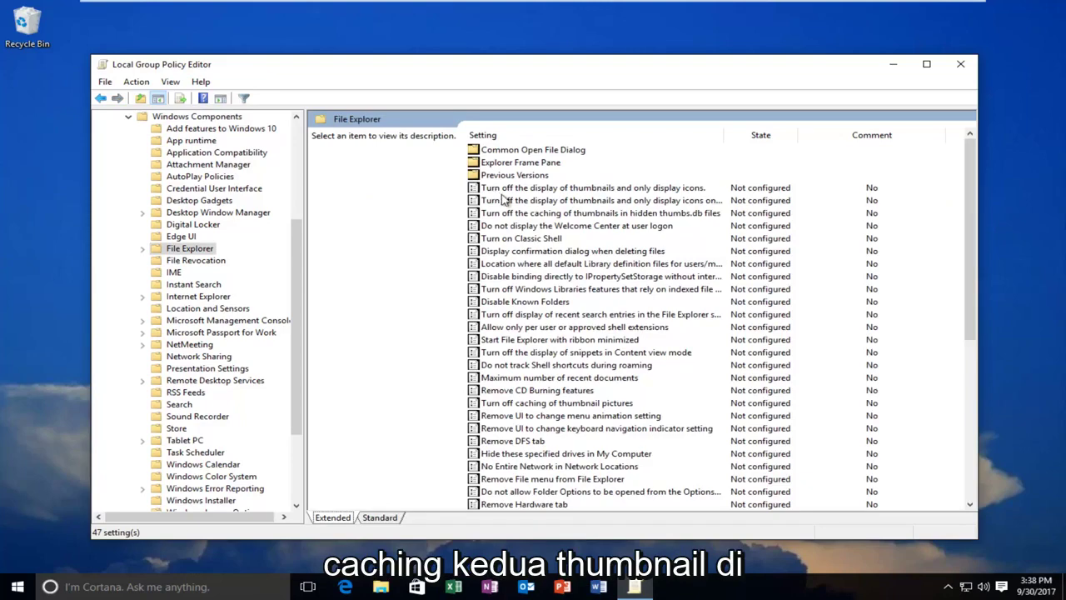
click(533, 214)
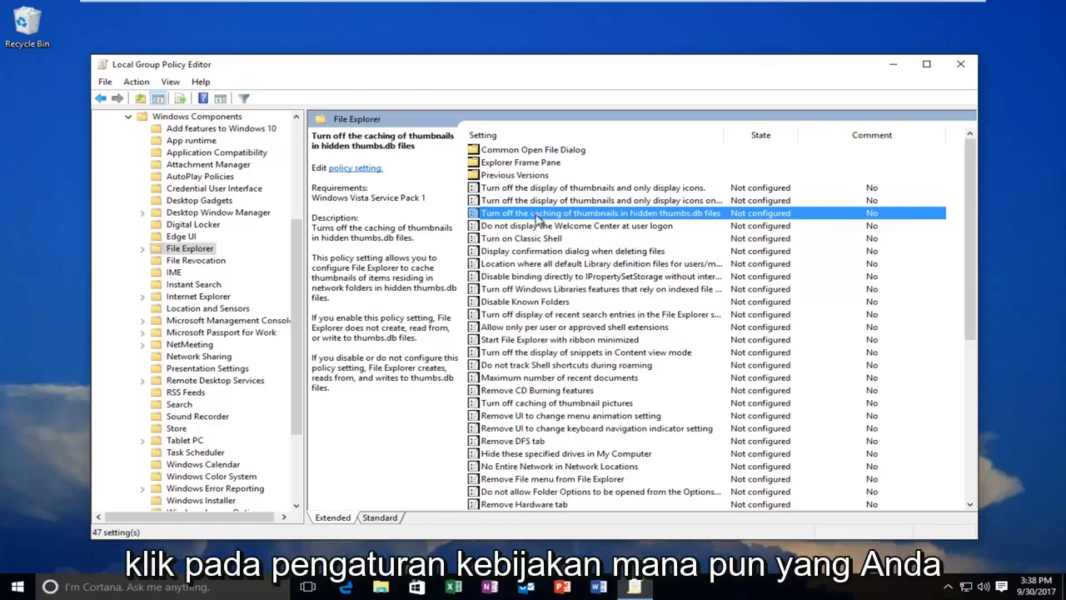
double_click(572, 214)
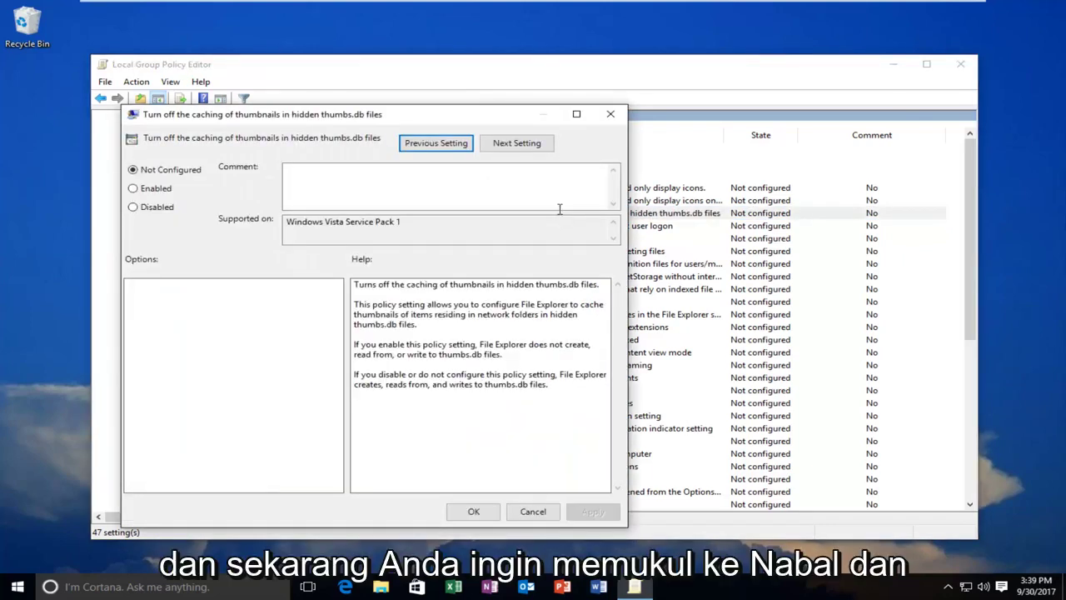
Set the thumbs.db caching policy to Enabled and confirm with OK
click(132, 188)
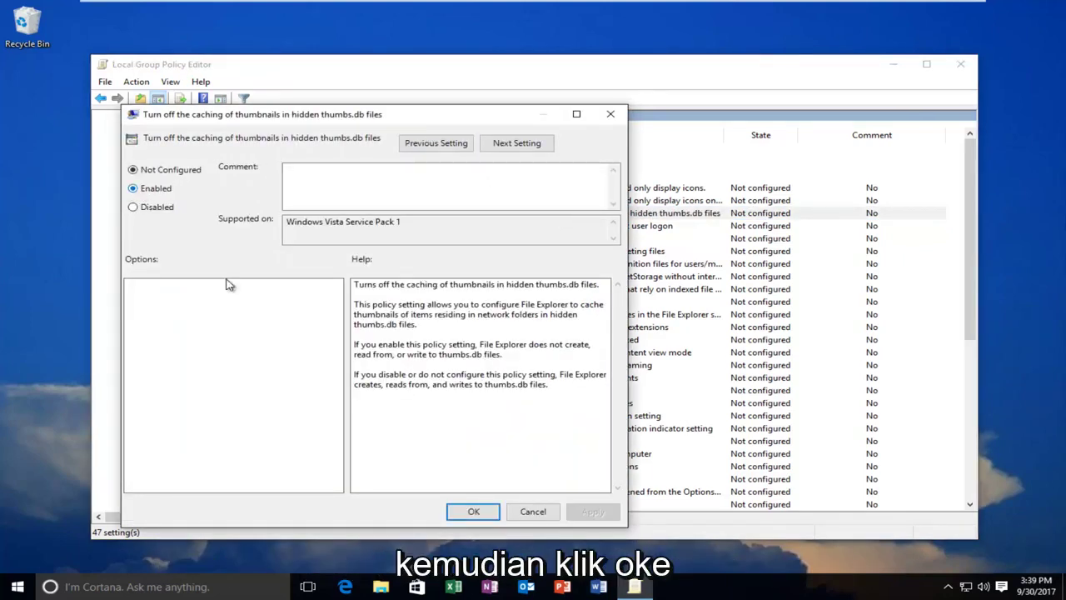
click(472, 513)
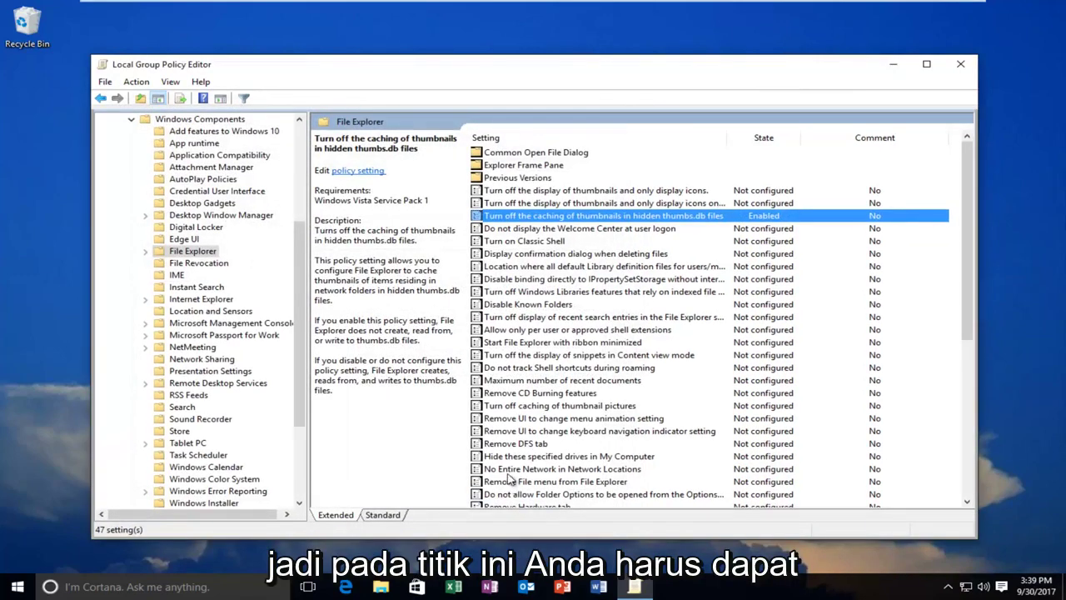
Close the Local Group Policy Editor window
click(960, 63)
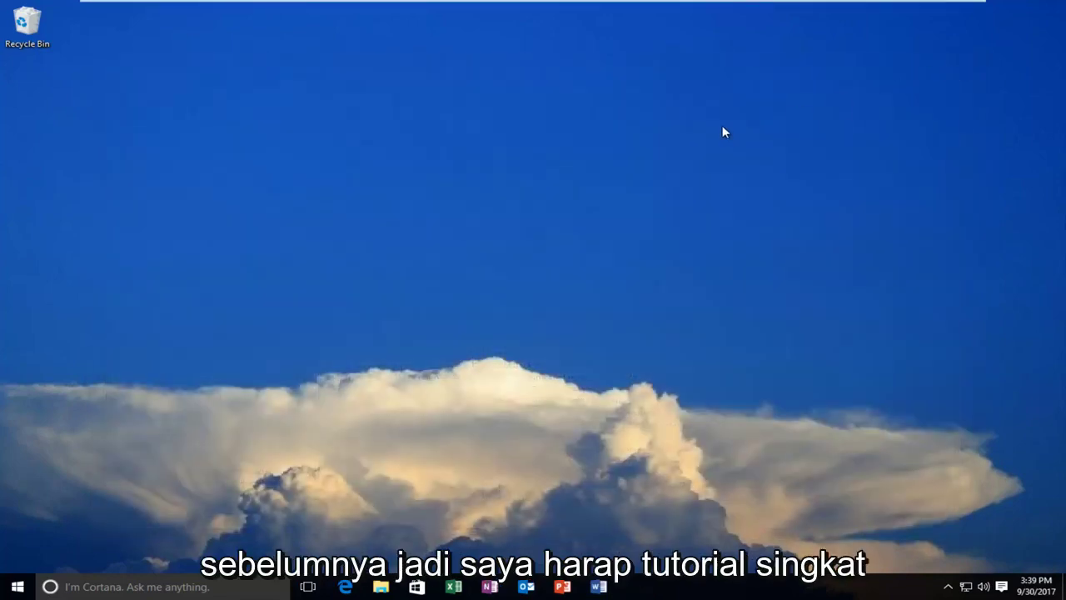